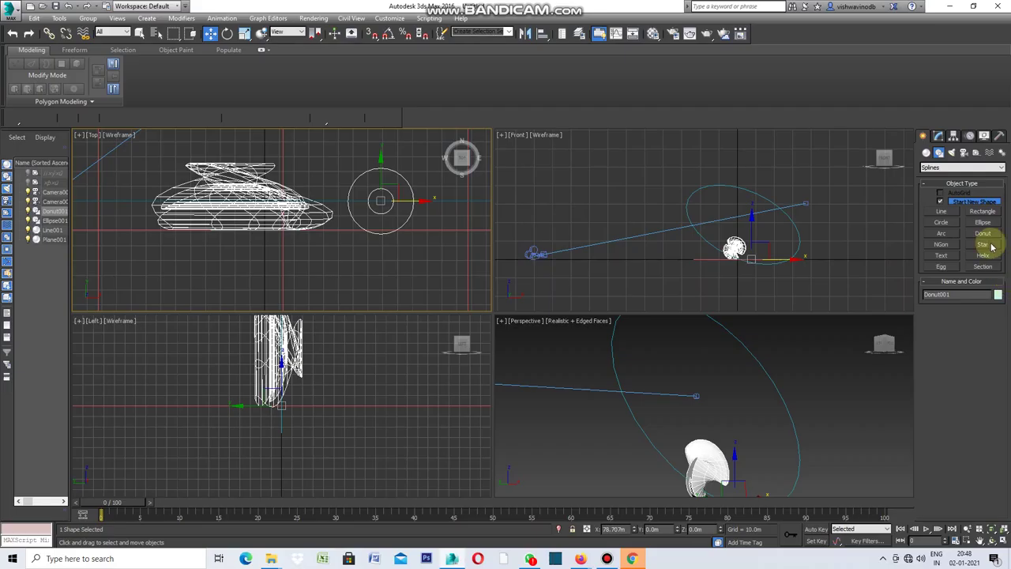
Draw a second small donut, Donut002, in the Top view below the first donut.
{"action": "left_click", "coordinate": [983, 233]}
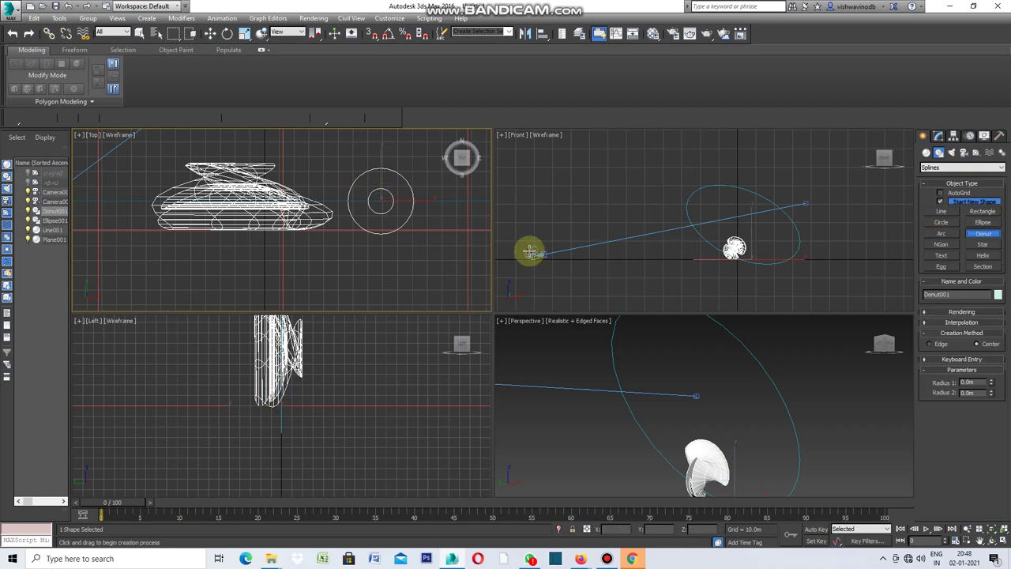
{"action": "scroll", "coordinate": [324, 215], "scroll_direction": "down", "scroll_amount": 3}
{"action": "scroll", "coordinate": [357, 260], "scroll_direction": "up", "scroll_amount": 3}
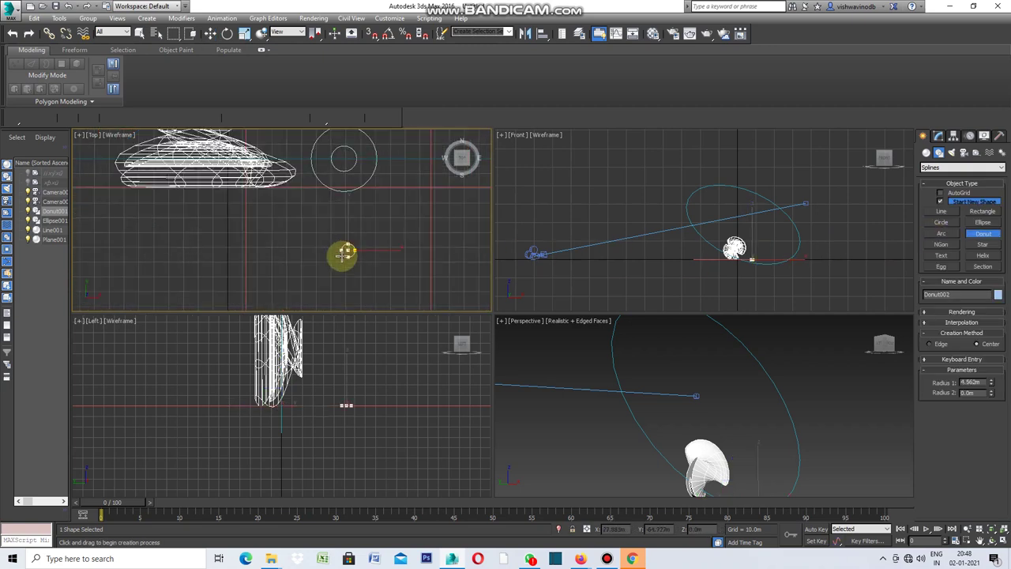
{"action": "left_click_drag", "start_coordinate": [347, 251], "coordinate": [328, 265]}
{"action": "left_click", "coordinate": [338, 262]}
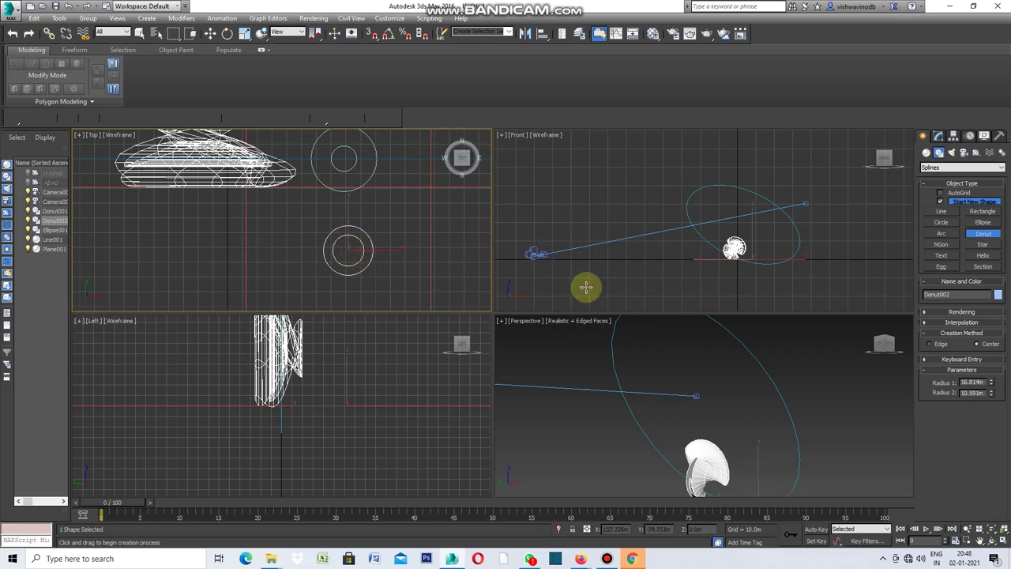
{"action": "left_click", "coordinate": [940, 234]}
Draw Arc001 in the Front view left of the flower shape, radius about 121.1 m.
{"action": "scroll", "coordinate": [721, 240], "scroll_direction": "up", "scroll_amount": 2}
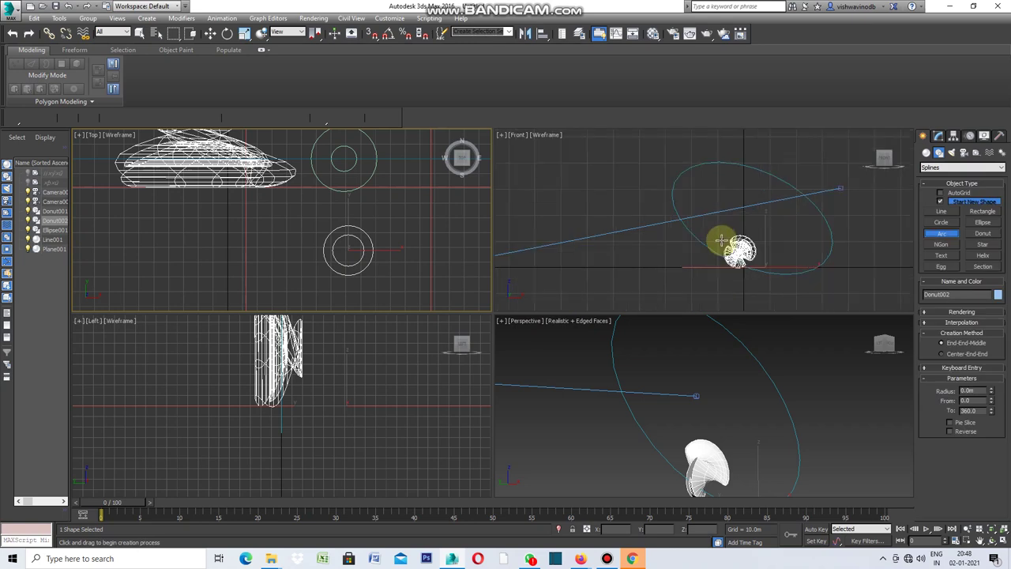
{"action": "scroll", "coordinate": [715, 265], "scroll_direction": "up", "scroll_amount": 2}
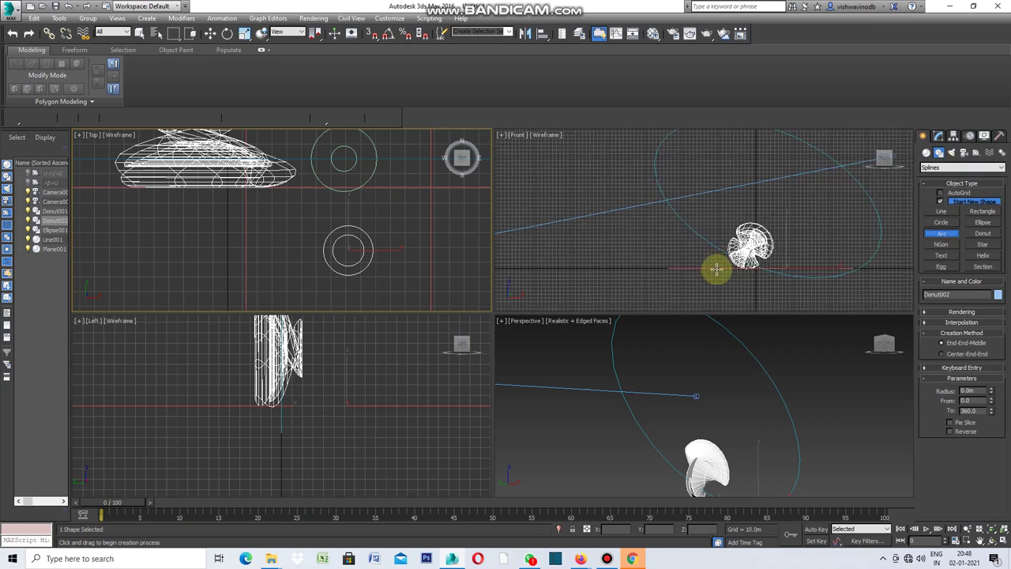
{"action": "left_click", "coordinate": [715, 268]}
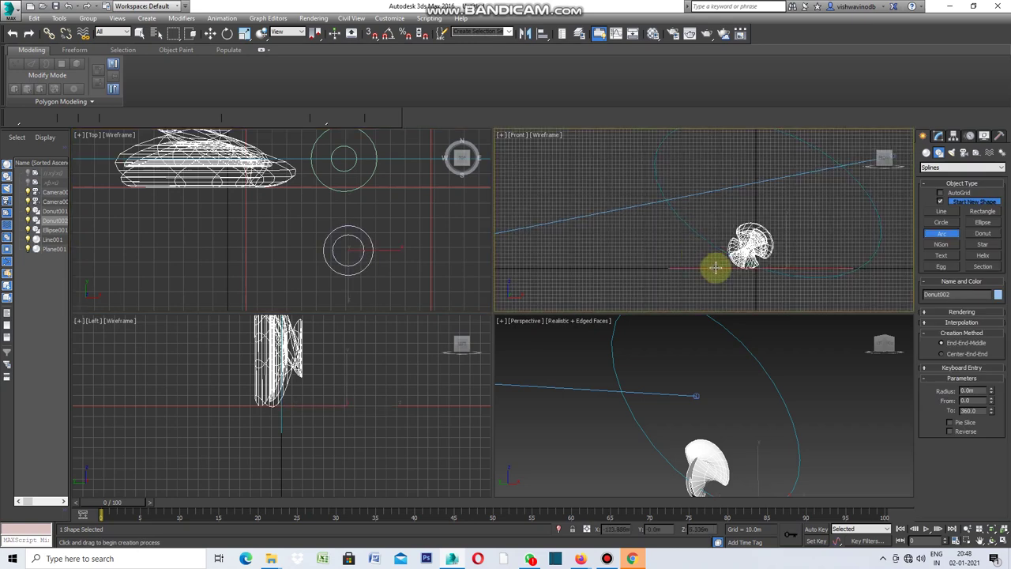
{"action": "left_click_drag", "start_coordinate": [711, 266], "coordinate": [660, 239]}
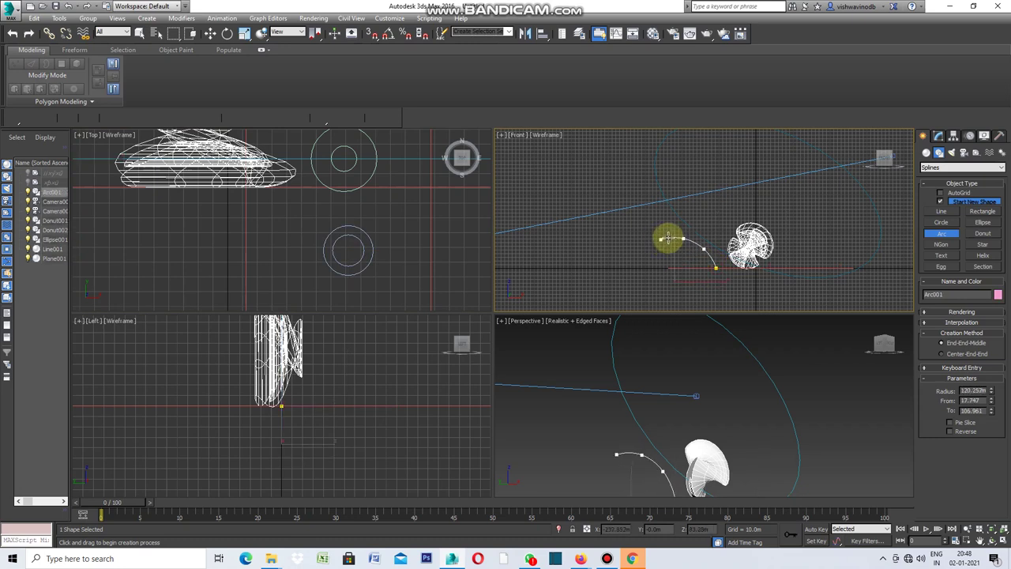
{"action": "left_click", "coordinate": [667, 245]}
{"action": "left_click", "coordinate": [939, 137]}
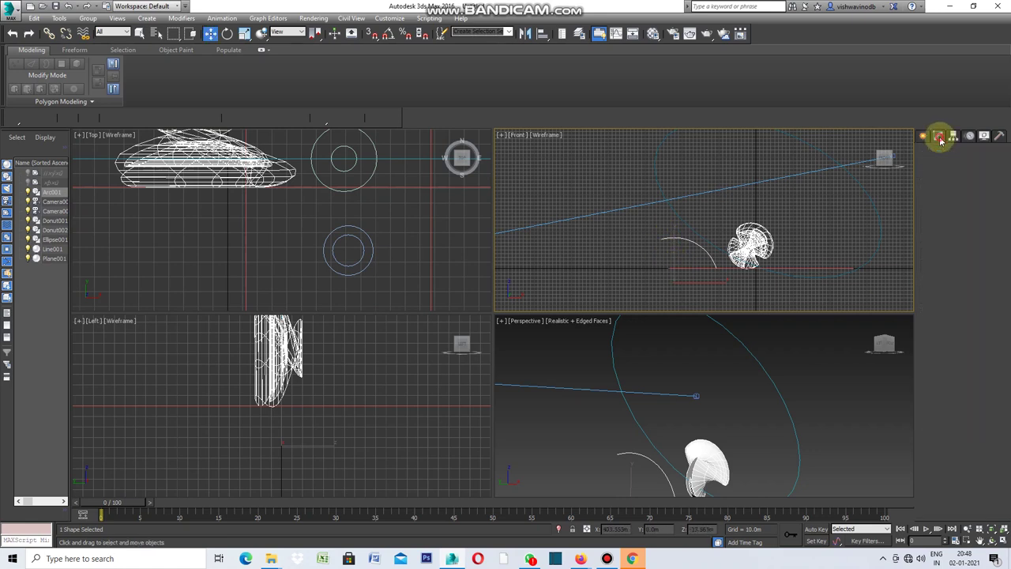
Add a Sweep modifier to Arc001 with Donut002 as its custom section.
{"action": "left_click", "coordinate": [1001, 165]}
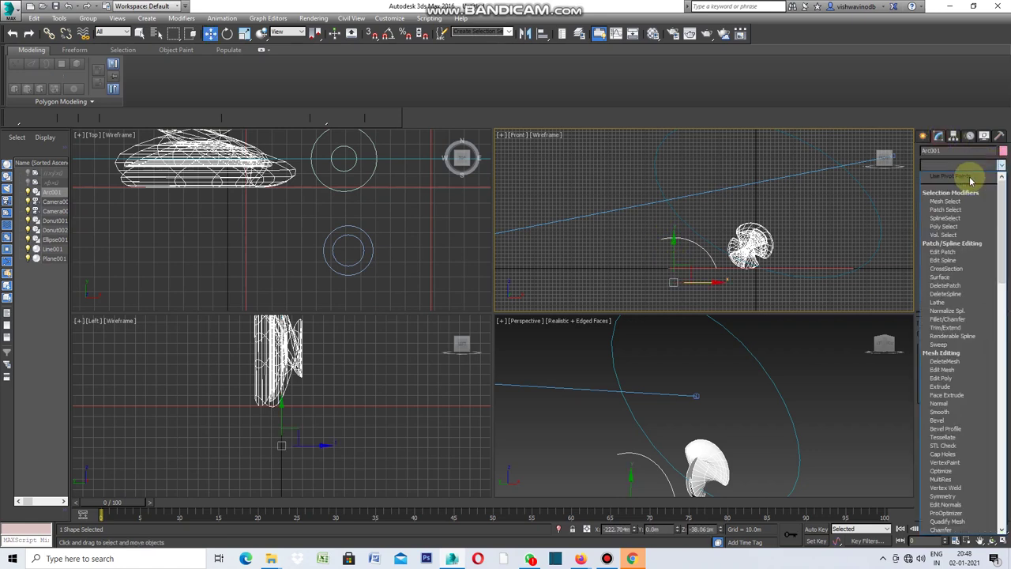
{"action": "left_click", "coordinate": [946, 345]}
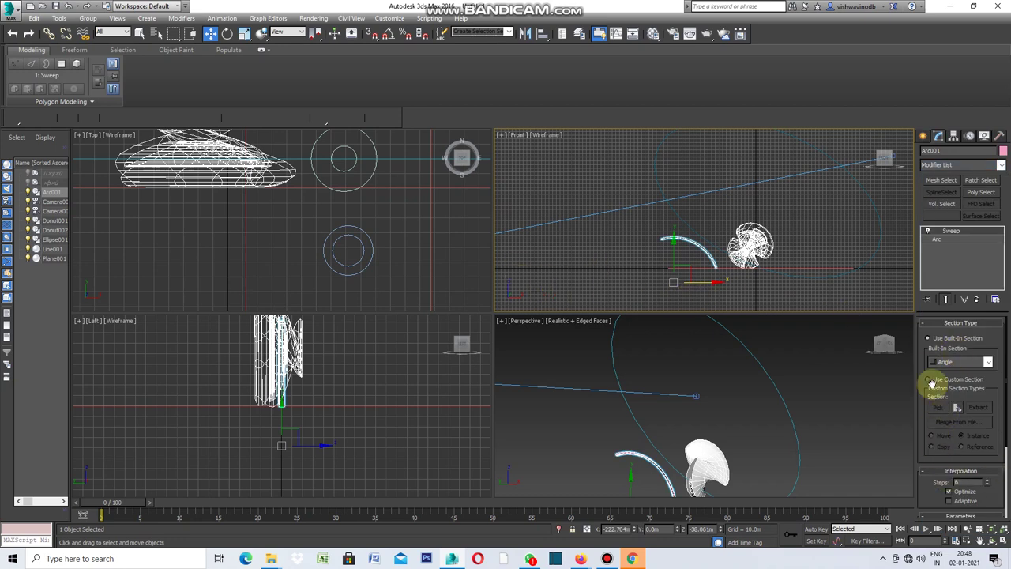
{"action": "left_click", "coordinate": [929, 380]}
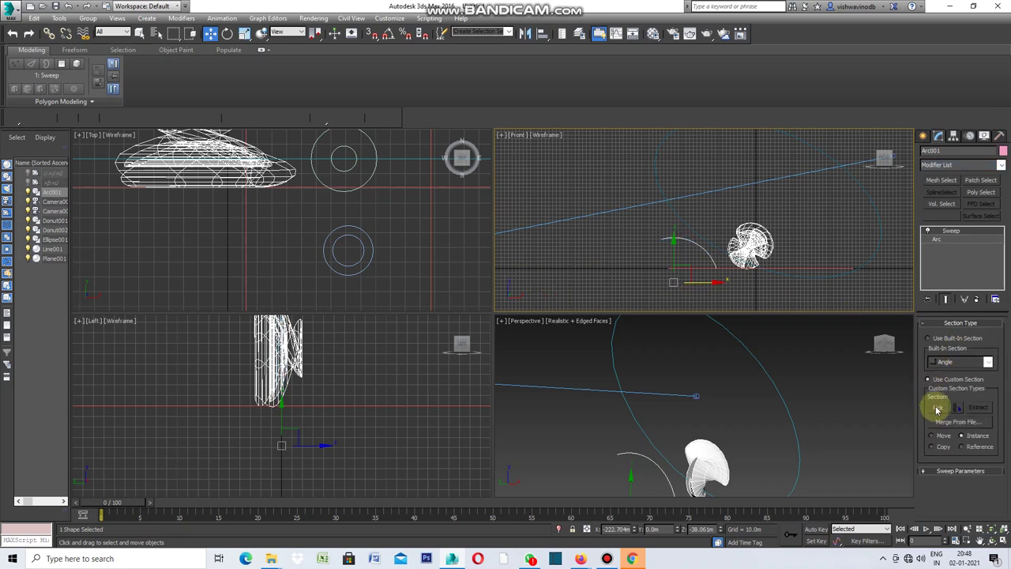
{"action": "left_click", "coordinate": [938, 408]}
{"action": "left_click", "coordinate": [362, 271]}
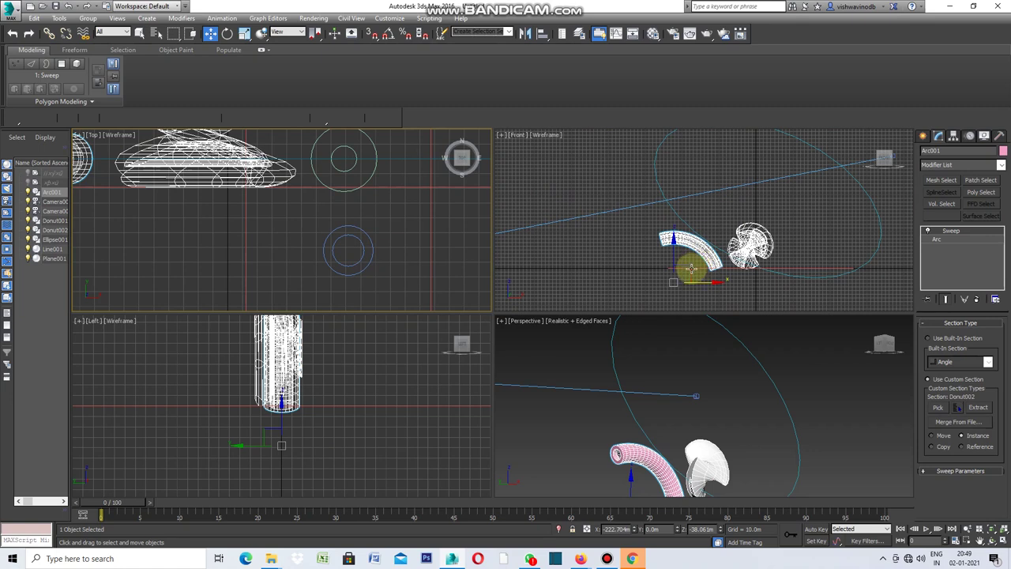
{"action": "middle_click", "coordinate": [499, 324]}
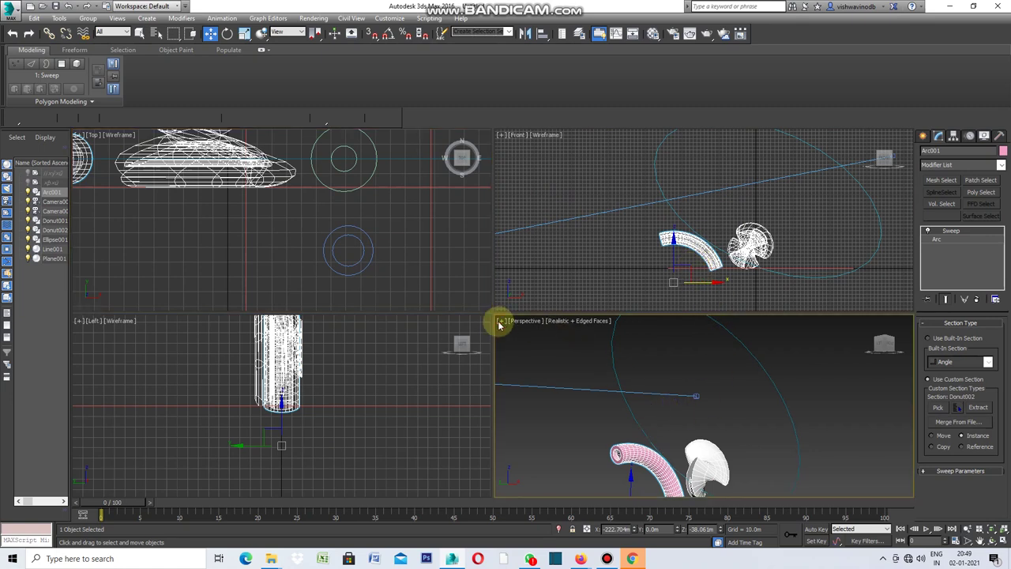
Maximize the Perspective view and convert the swept tube to an Editable Poly.
{"action": "left_click", "coordinate": [500, 324]}
{"action": "left_click", "coordinate": [539, 333]}
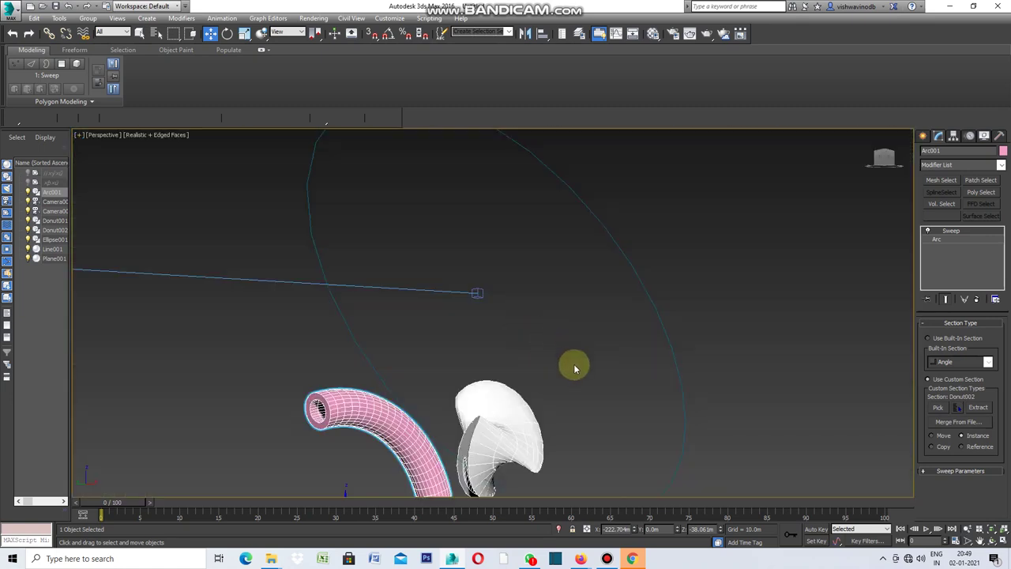
{"action": "right_click", "coordinate": [298, 367]}
{"action": "mouse_move", "coordinate": [332, 466]}
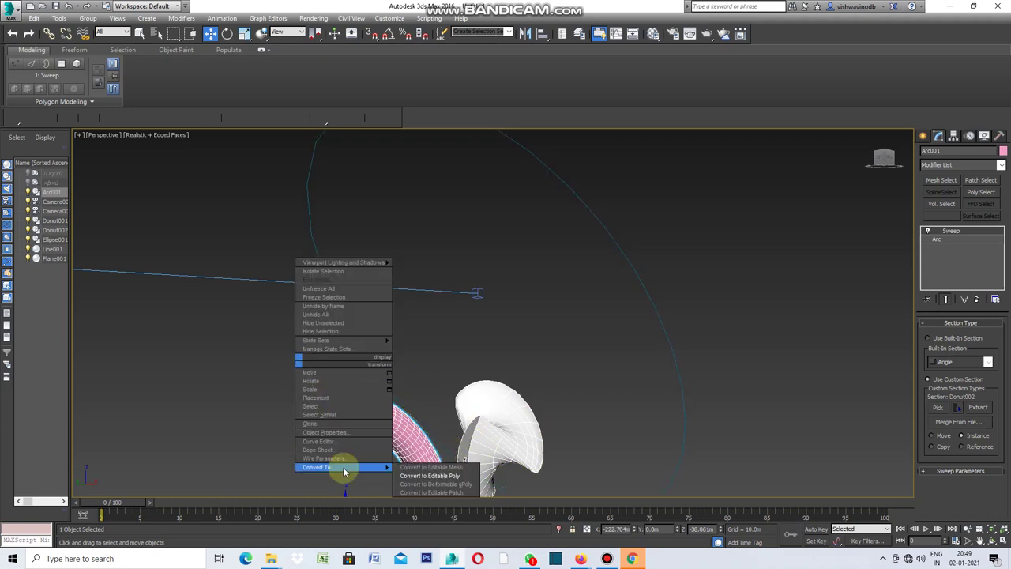
{"action": "left_click", "coordinate": [430, 476]}
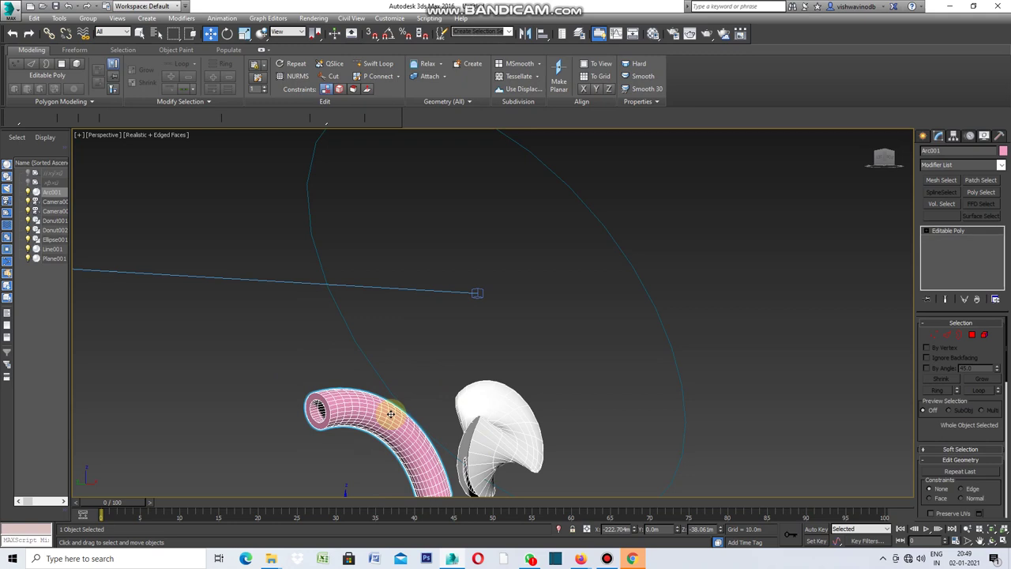
Add a Twist modifier to the tube.
{"action": "left_click", "coordinate": [1001, 166]}
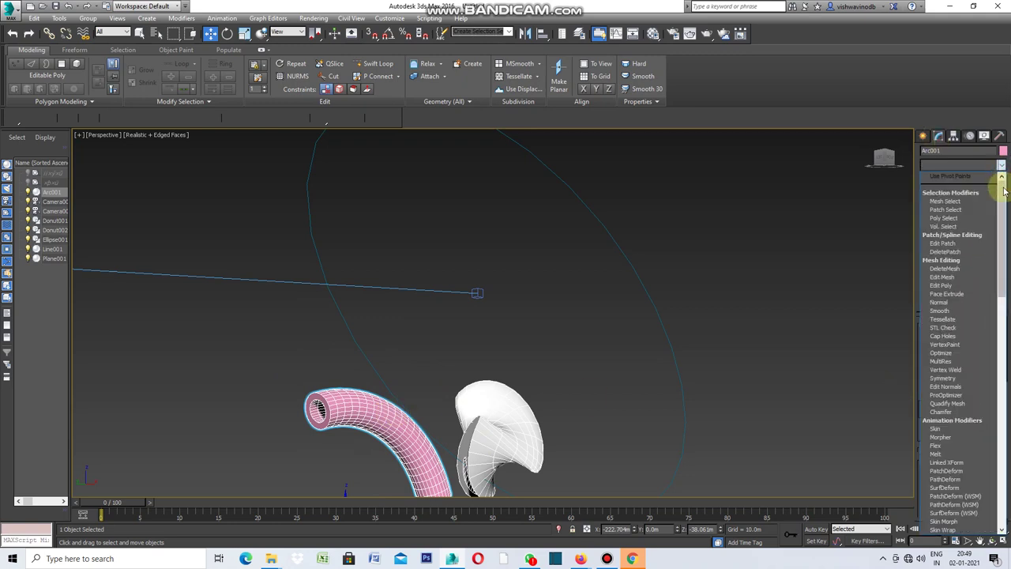
{"action": "left_click_drag", "start_coordinate": [1000, 187], "coordinate": [1005, 367]}
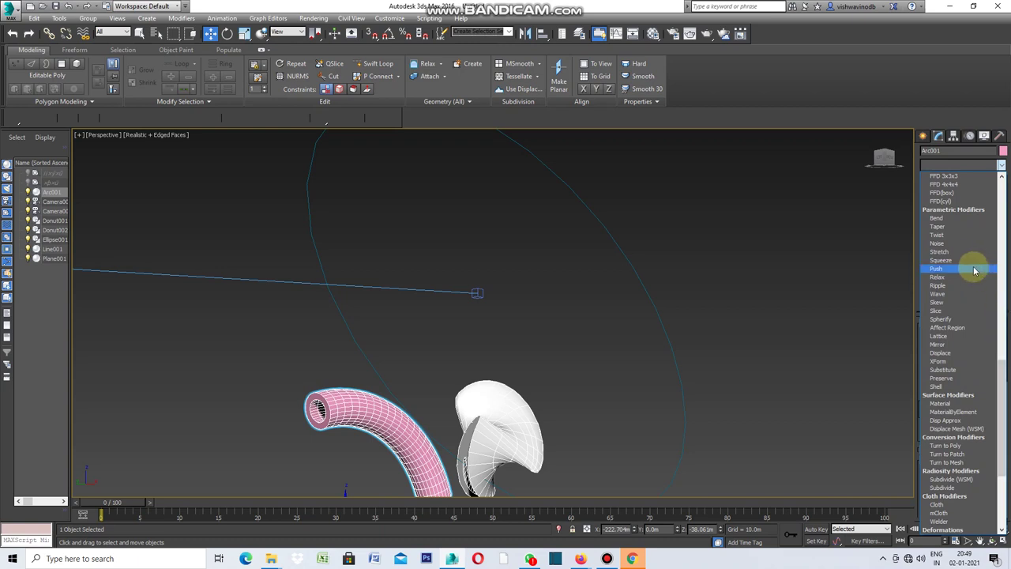
{"action": "left_click", "coordinate": [947, 236]}
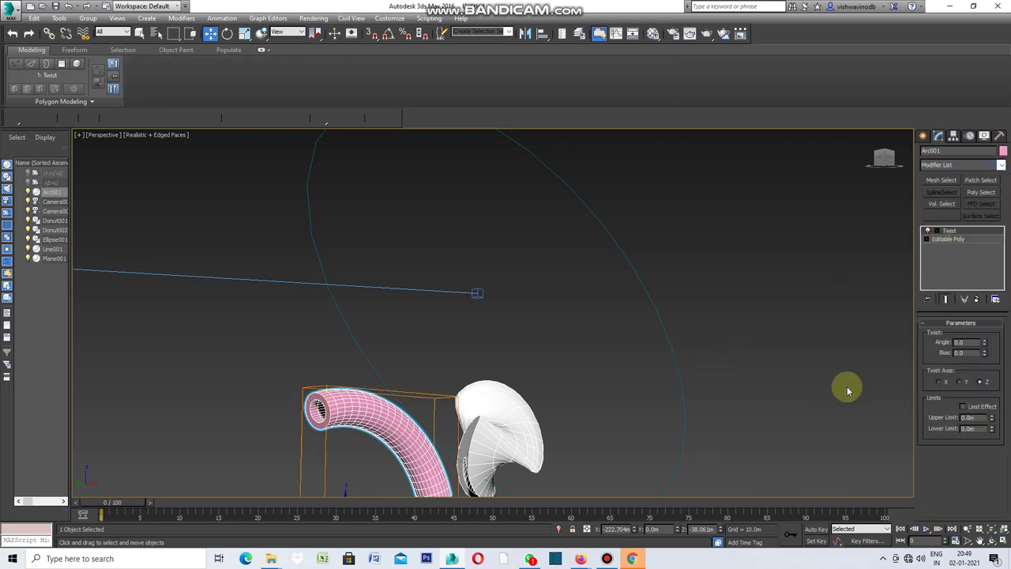
Twist the tube by -63 with Bias 45 around the Y axis.
{"action": "left_click", "coordinate": [982, 540]}
{"action": "left_click_drag", "start_coordinate": [642, 416], "coordinate": [645, 401]}
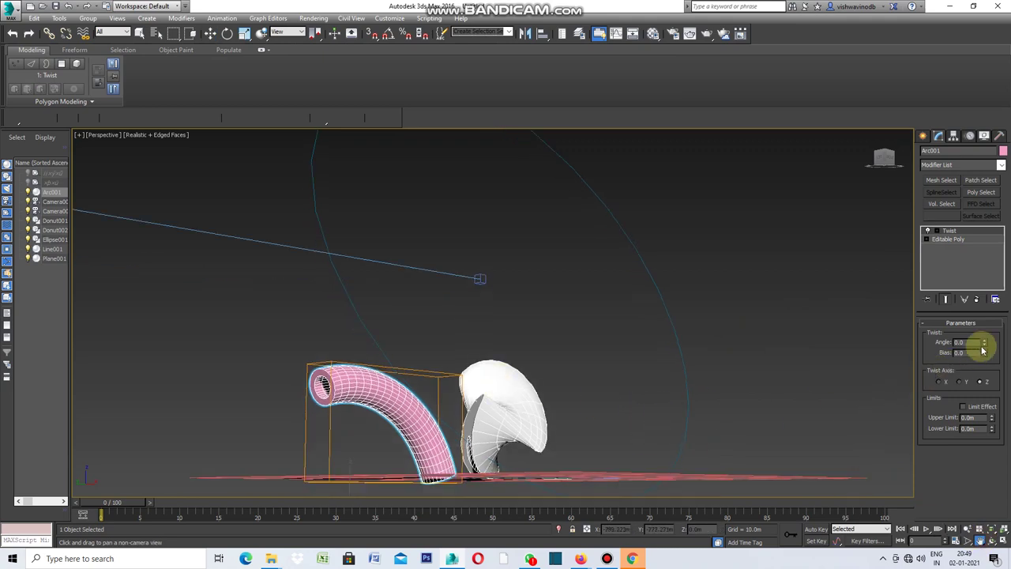
{"action": "mouse_move", "coordinate": [986, 344]}
{"action": "left_mouse_down"}
{"action": "mouse_move", "coordinate": [982, 299]}
{"action": "mouse_move", "coordinate": [995, 358]}
{"action": "mouse_move", "coordinate": [27, 396]}
{"action": "mouse_move", "coordinate": [26, 346]}
{"action": "left_mouse_up"}
{"action": "type", "text": "45"}
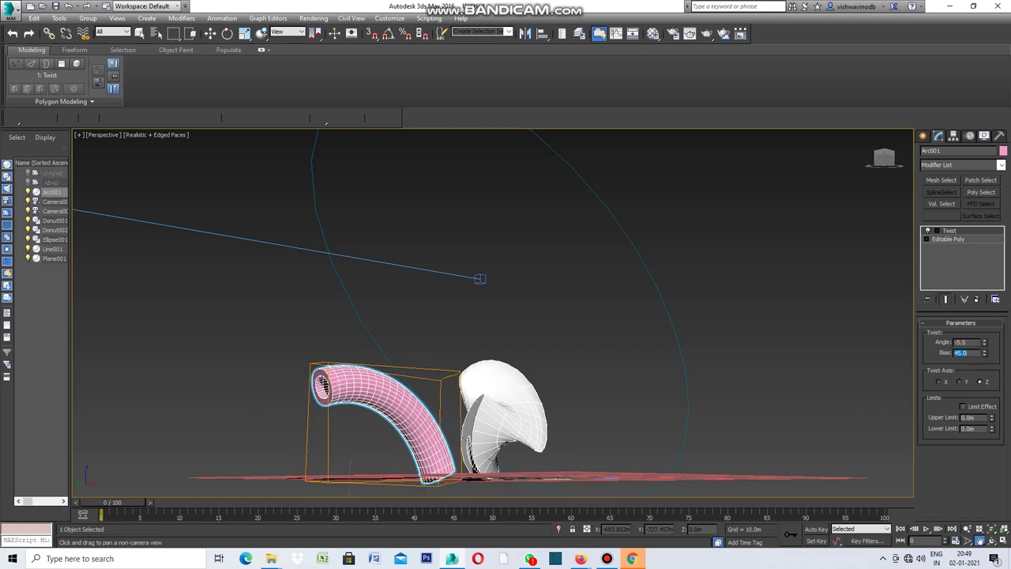
{"action": "left_click", "coordinate": [961, 383]}
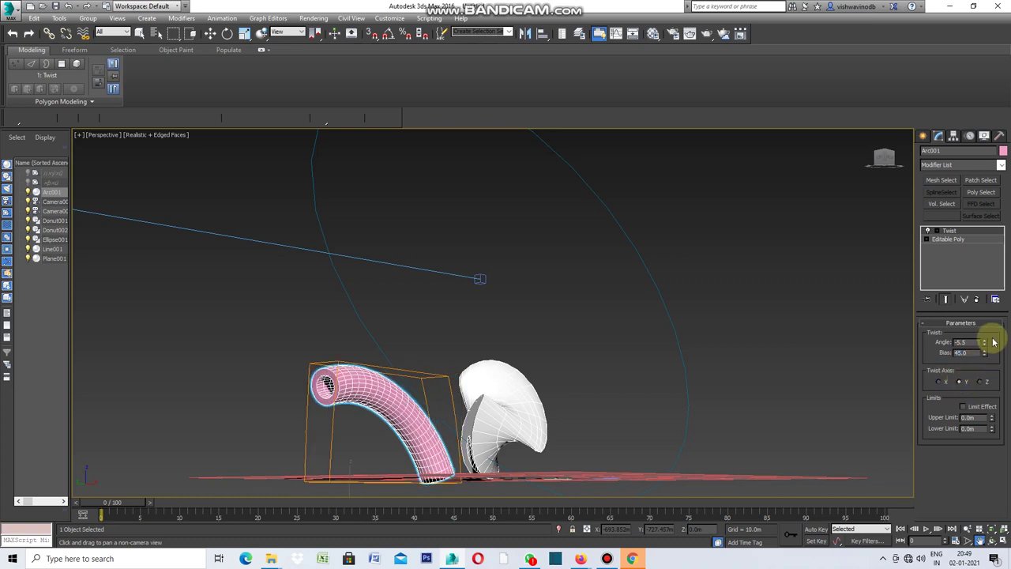
{"action": "mouse_move", "coordinate": [984, 343]}
{"action": "left_mouse_down"}
{"action": "mouse_move", "coordinate": [937, 223]}
{"action": "mouse_move", "coordinate": [826, 204]}
{"action": "mouse_move", "coordinate": [909, 181]}
{"action": "mouse_move", "coordinate": [905, 207]}
{"action": "mouse_move", "coordinate": [861, 239]}
{"action": "mouse_move", "coordinate": [761, 488]}
{"action": "mouse_move", "coordinate": [894, 379]}
{"action": "mouse_move", "coordinate": [846, 411]}
{"action": "left_mouse_up"}
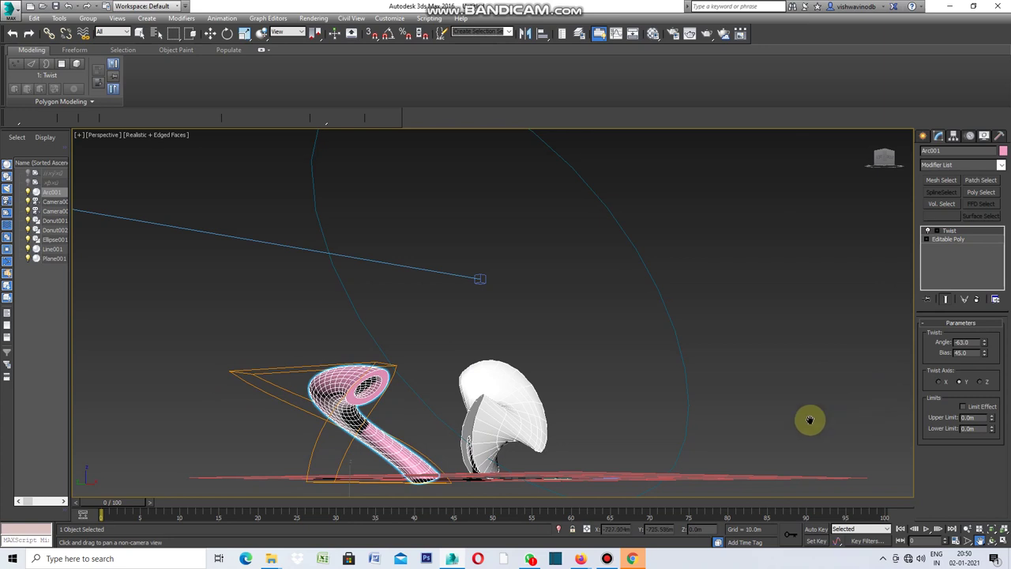
{"action": "left_click", "coordinate": [979, 383]}
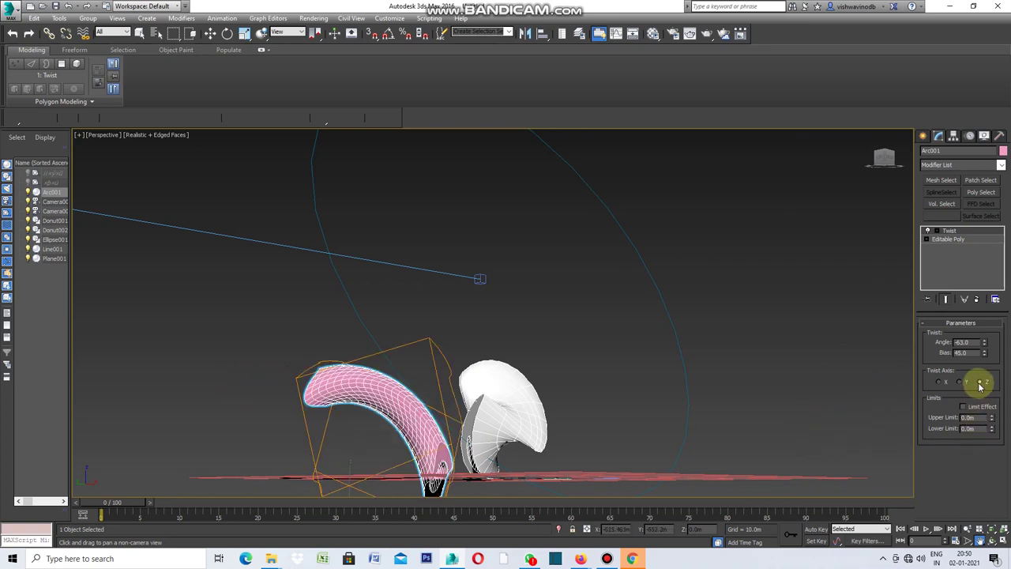
{"action": "left_click", "coordinate": [962, 383]}
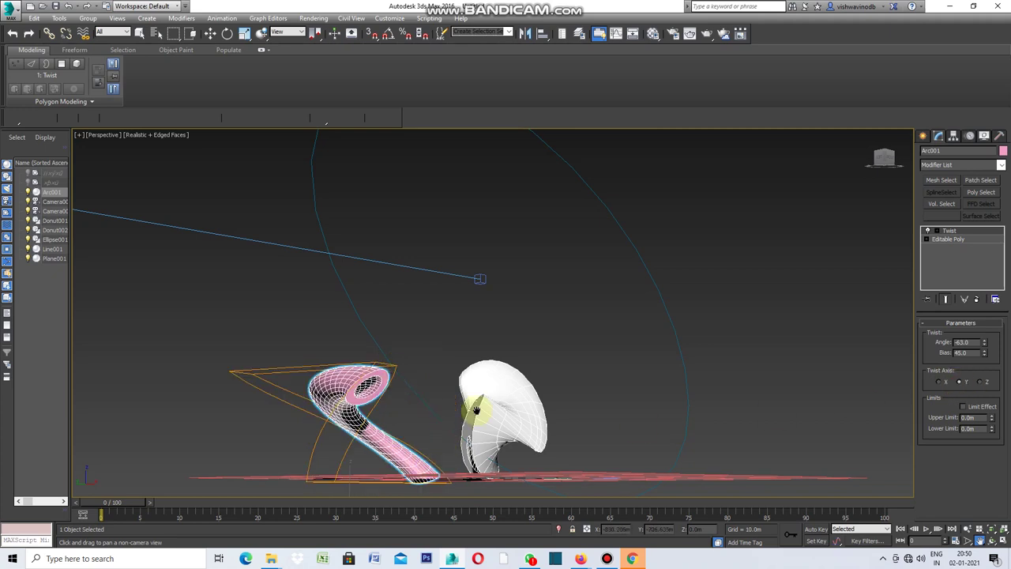
{"action": "left_click", "coordinate": [923, 135]}
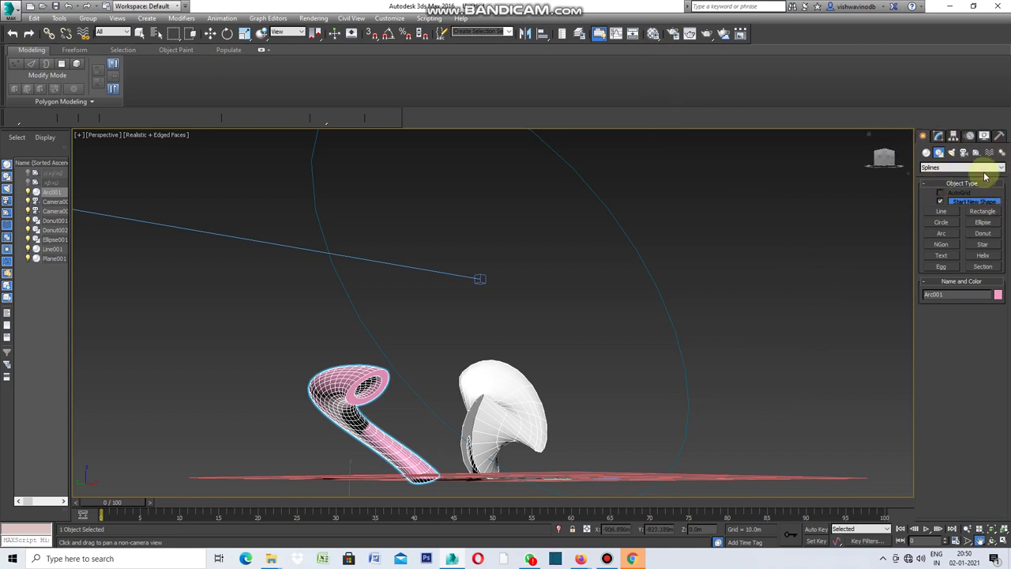
Change Arc001's object colour from pink to pale grey.
{"action": "left_click", "coordinate": [999, 295]}
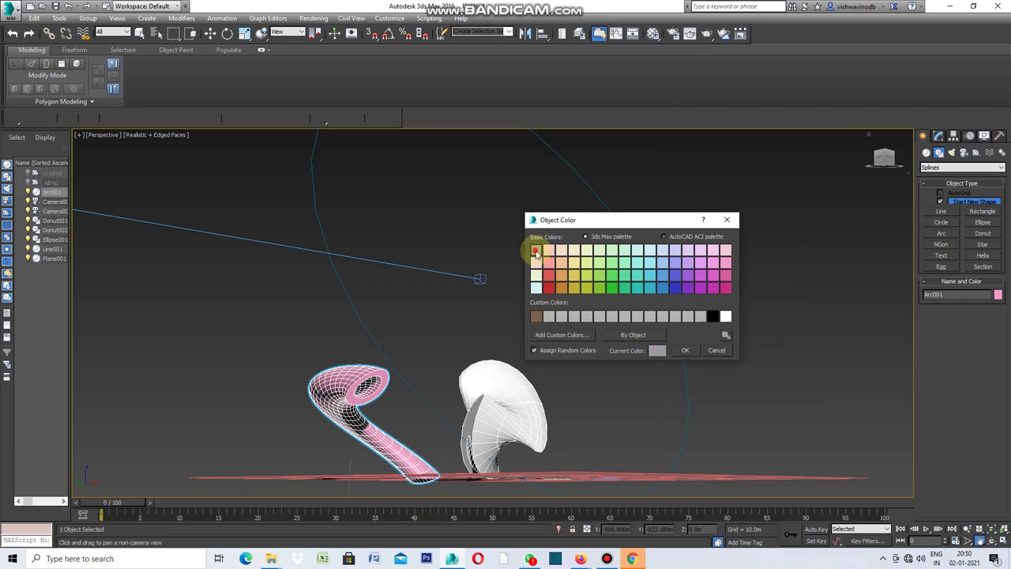
{"action": "left_click", "coordinate": [684, 350]}
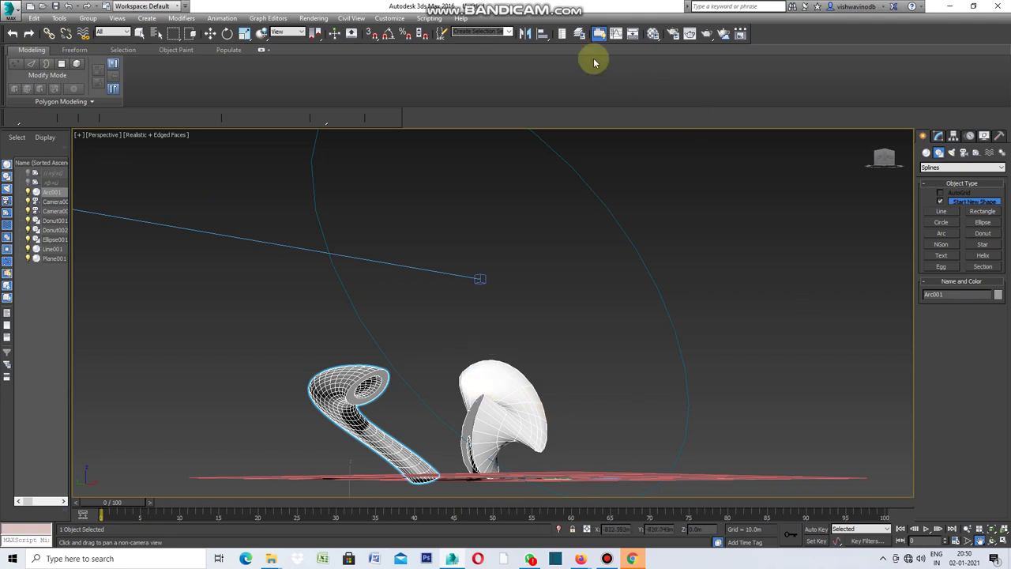
Make the 01 - Default material Architectural using the Metal - Polished template.
{"action": "left_click", "coordinate": [653, 34]}
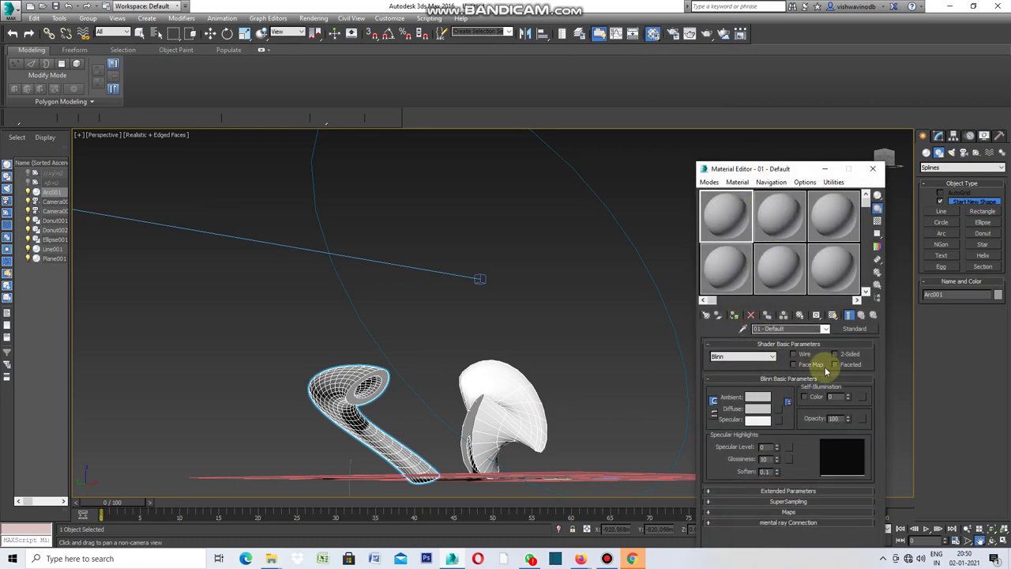
{"action": "left_click", "coordinate": [856, 328]}
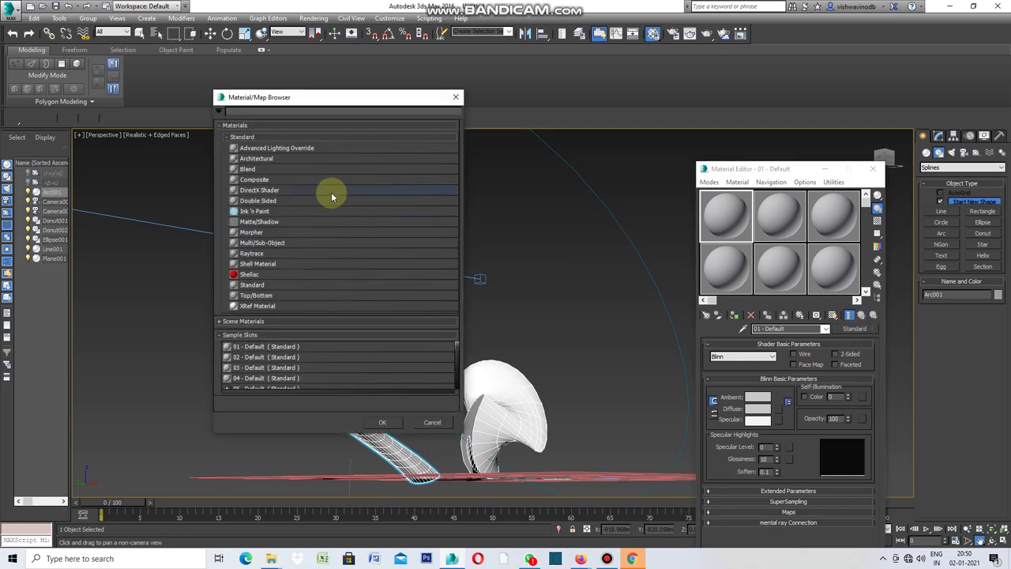
{"action": "left_click", "coordinate": [267, 159]}
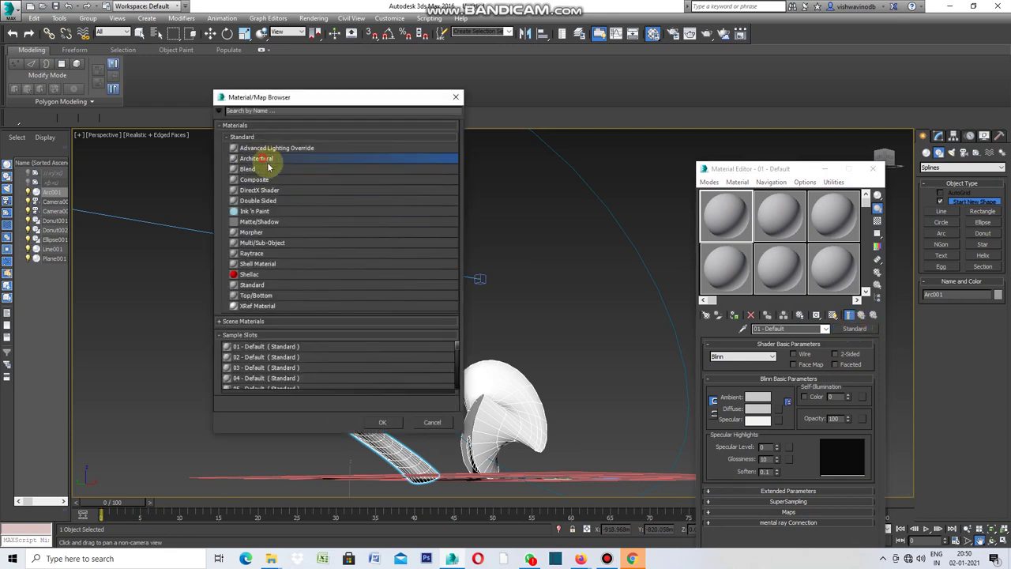
{"action": "left_click", "coordinate": [381, 421]}
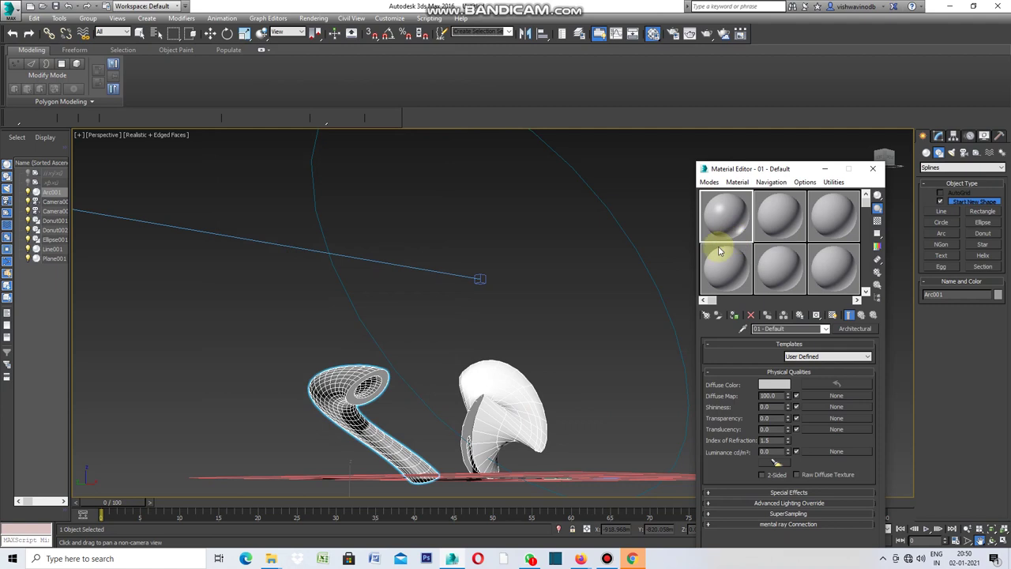
{"action": "left_click", "coordinate": [867, 356]}
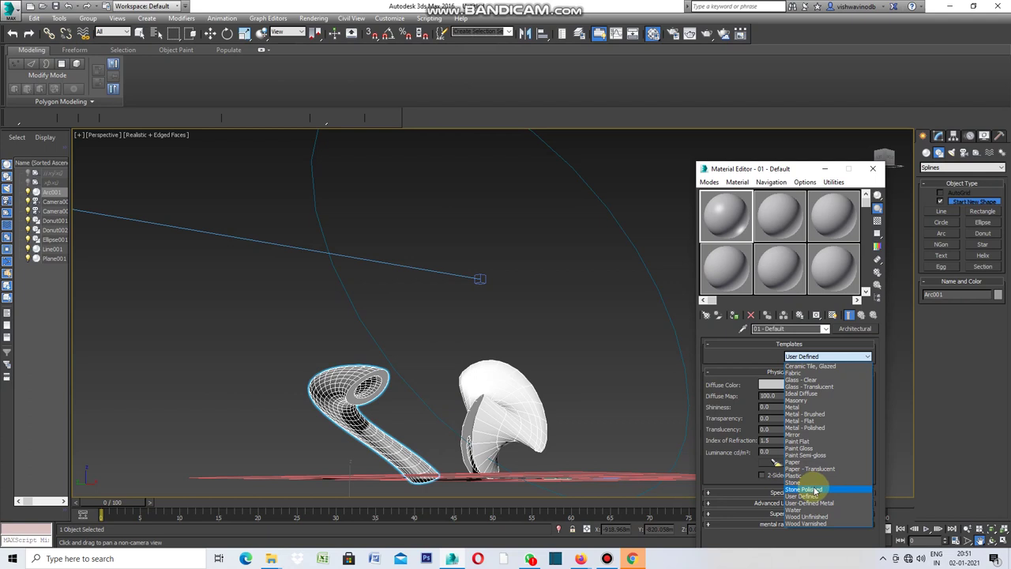
{"action": "left_click", "coordinate": [818, 429]}
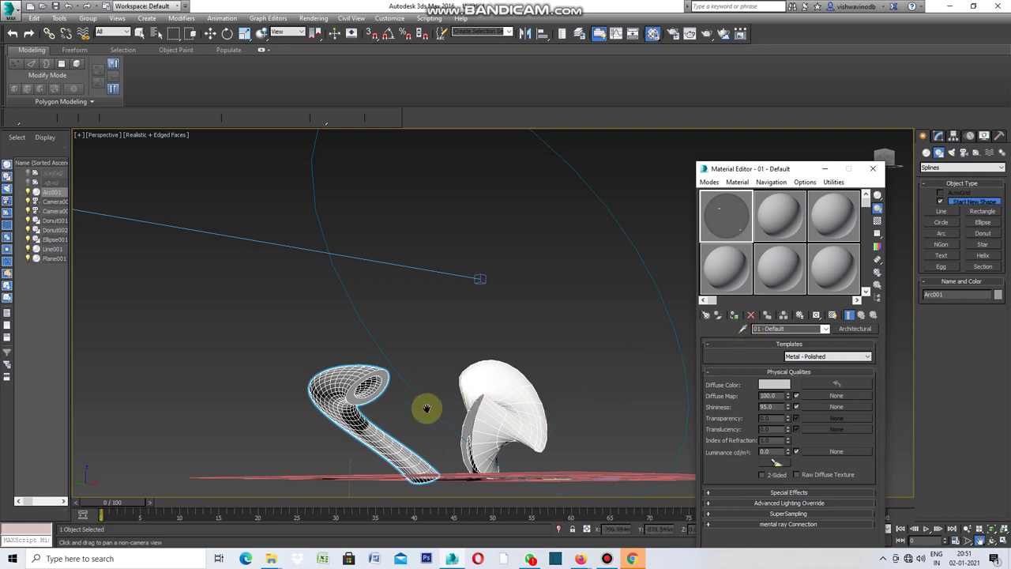
Assign the polished metal material to the tube and close the Material Editor.
{"action": "left_click", "coordinate": [734, 316]}
{"action": "left_click", "coordinate": [576, 385]}
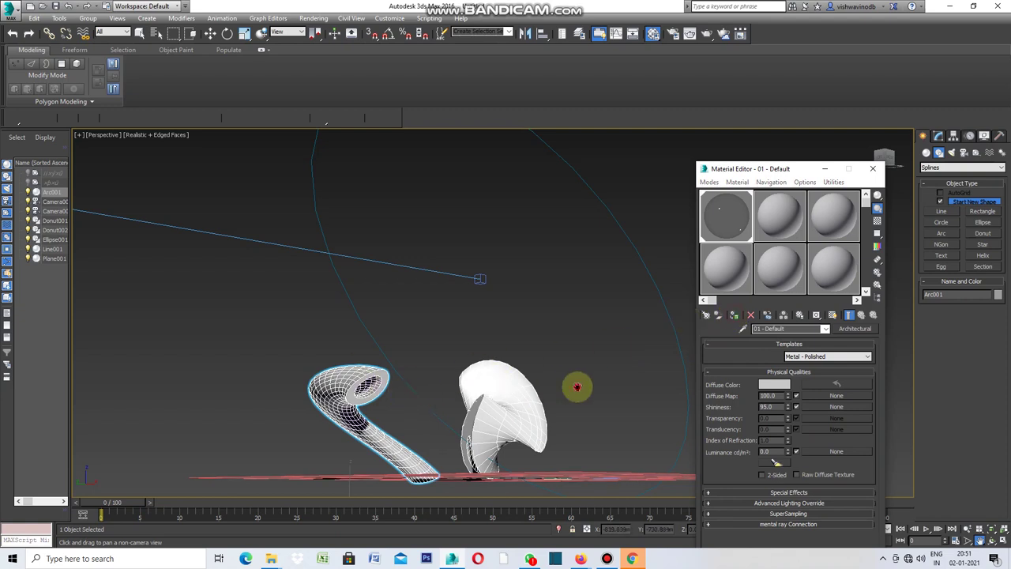
{"action": "left_click", "coordinate": [824, 172]}
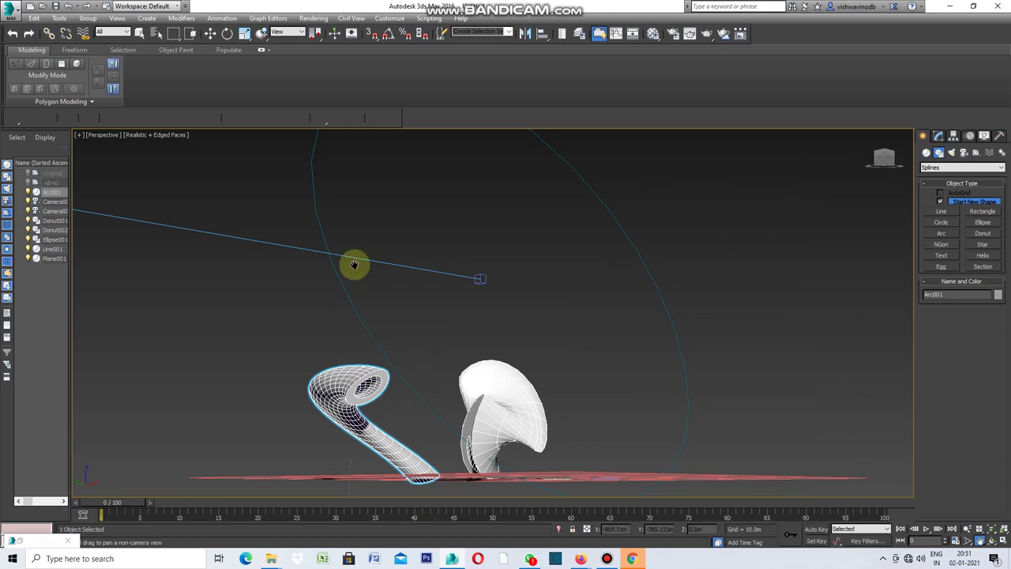
Restore the four-viewport layout.
{"action": "left_click", "coordinate": [77, 134]}
{"action": "left_click", "coordinate": [118, 145]}
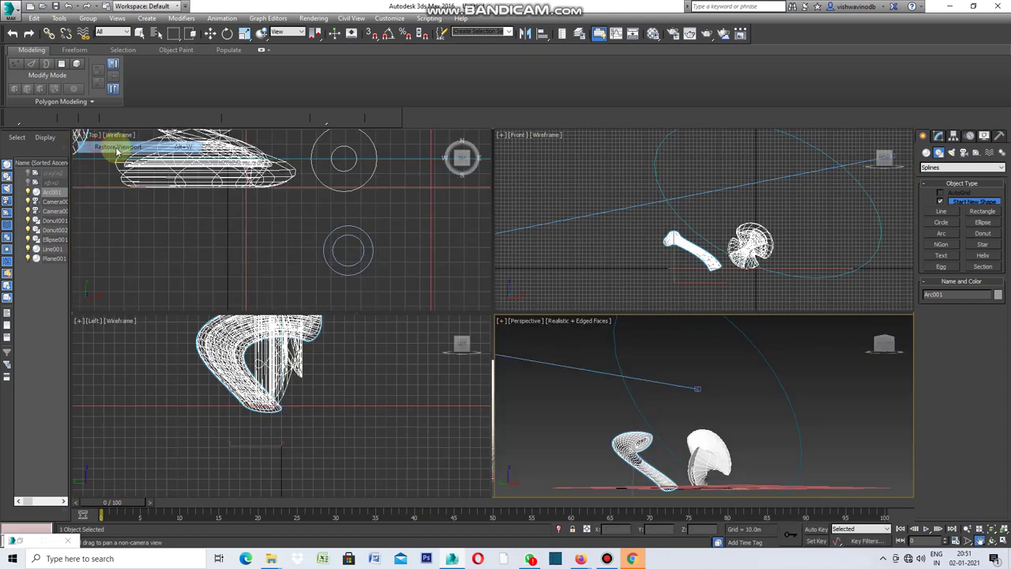
{"action": "scroll", "coordinate": [229, 254], "scroll_direction": "down", "scroll_amount": 5}
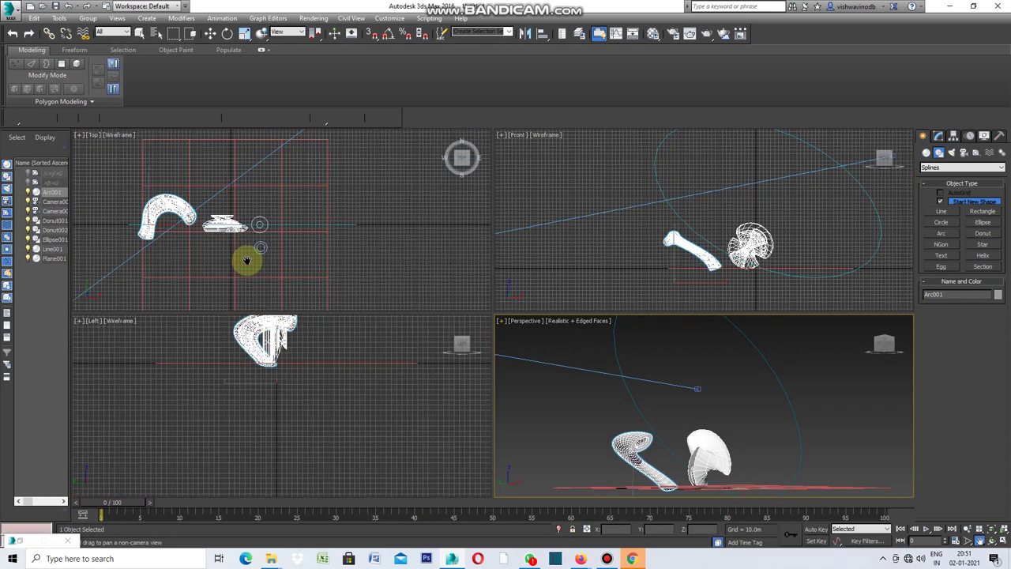
{"action": "scroll", "coordinate": [170, 197], "scroll_direction": "up", "scroll_amount": 2}
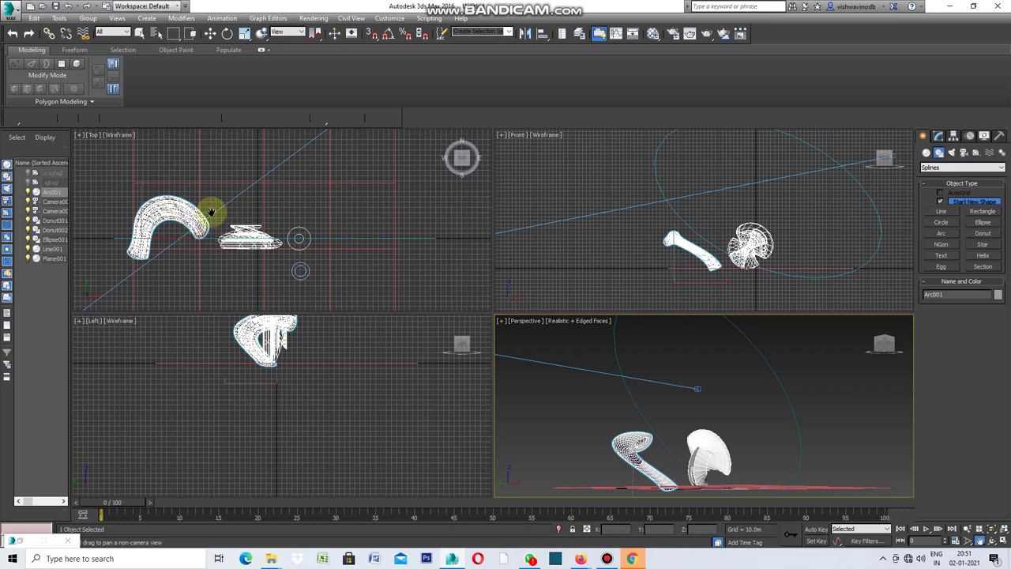
{"action": "left_click", "coordinate": [269, 76]}
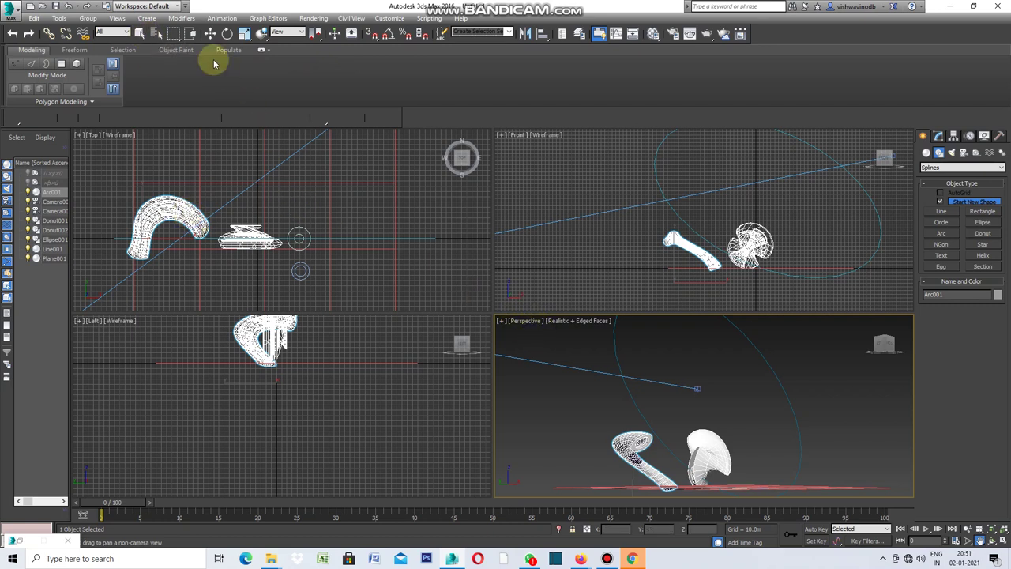
Move Arc001 along X in the Top view so it nestles against the flower's base.
{"action": "left_click", "coordinate": [210, 34]}
{"action": "left_click_drag", "start_coordinate": [155, 226], "coordinate": [226, 222]}
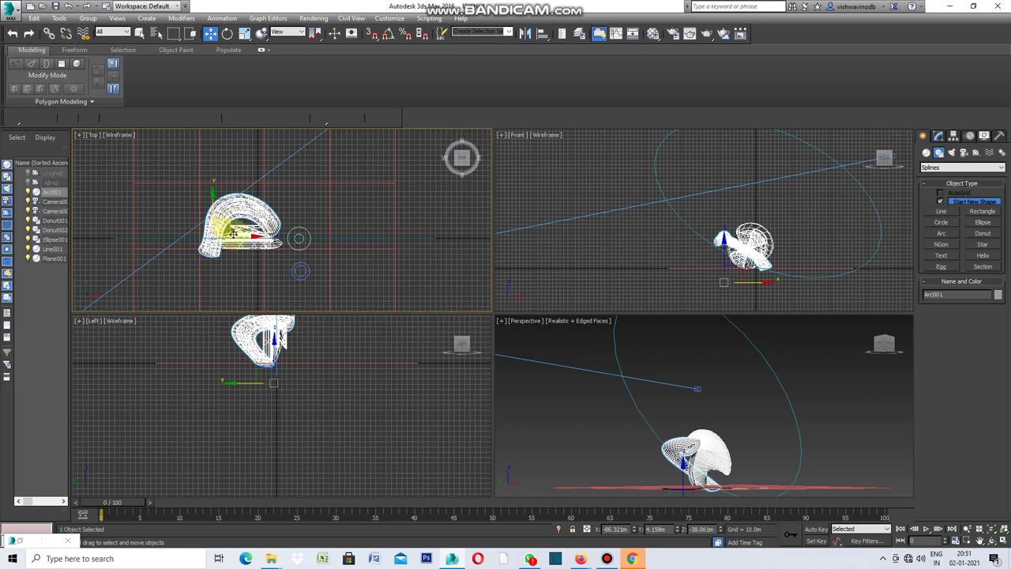
{"action": "left_click", "coordinate": [555, 402]}
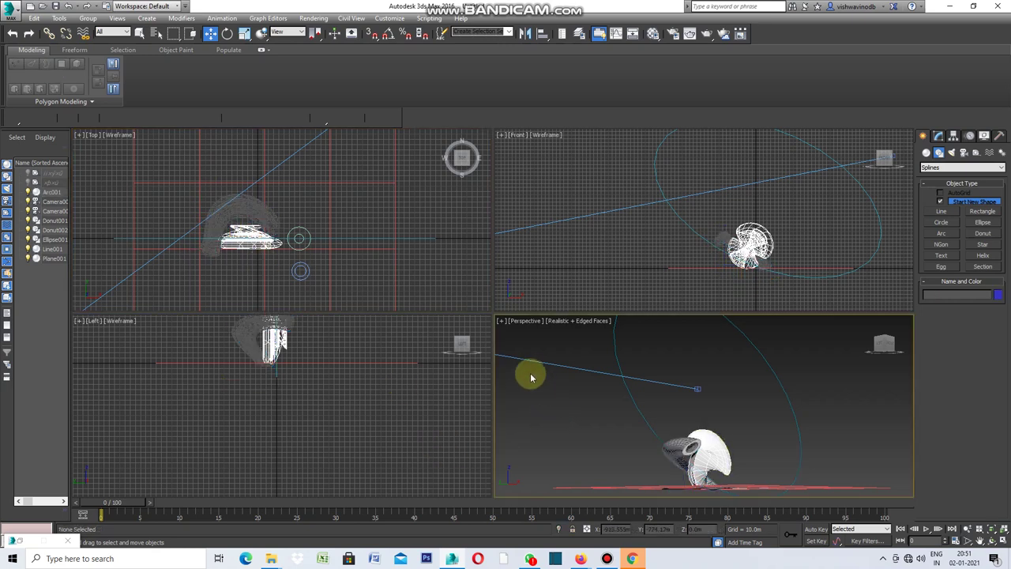
Maximize Perspective, marquee-select both tubes, and open the Spacing Tool (Count 3, Instances).
{"action": "left_click", "coordinate": [501, 323]}
{"action": "left_click", "coordinate": [521, 333]}
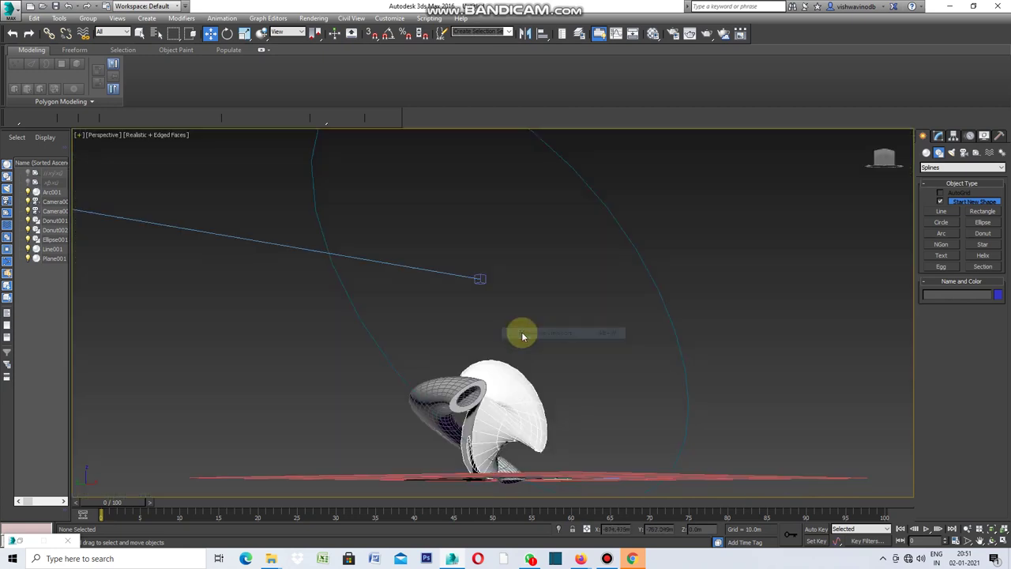
{"action": "left_click", "coordinate": [138, 35]}
{"action": "mouse_move", "coordinate": [570, 352]}
{"action": "left_mouse_down"}
{"action": "mouse_move", "coordinate": [463, 410]}
{"action": "mouse_move", "coordinate": [478, 418]}
{"action": "left_mouse_up"}
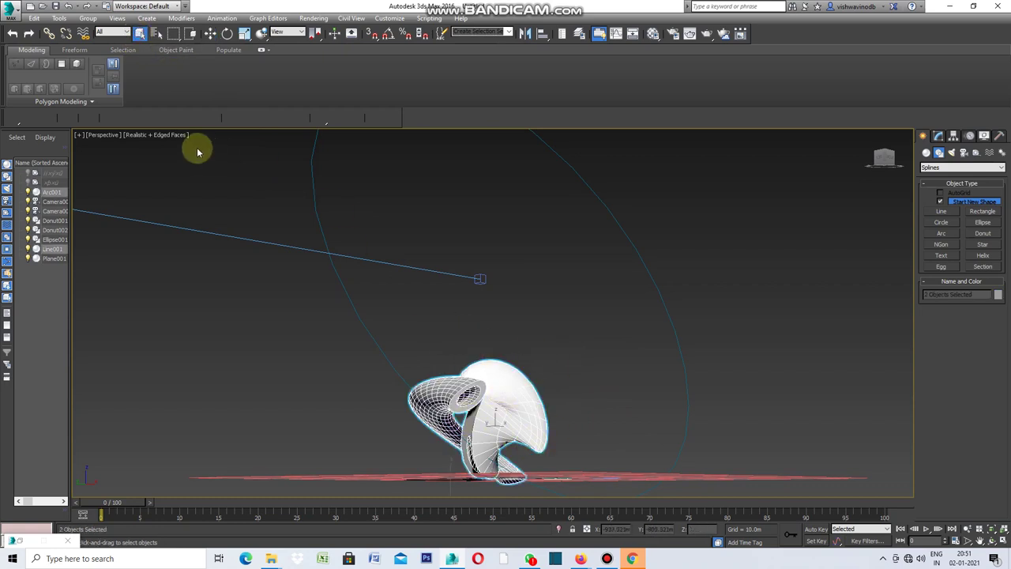
{"action": "left_click", "coordinate": [60, 18]}
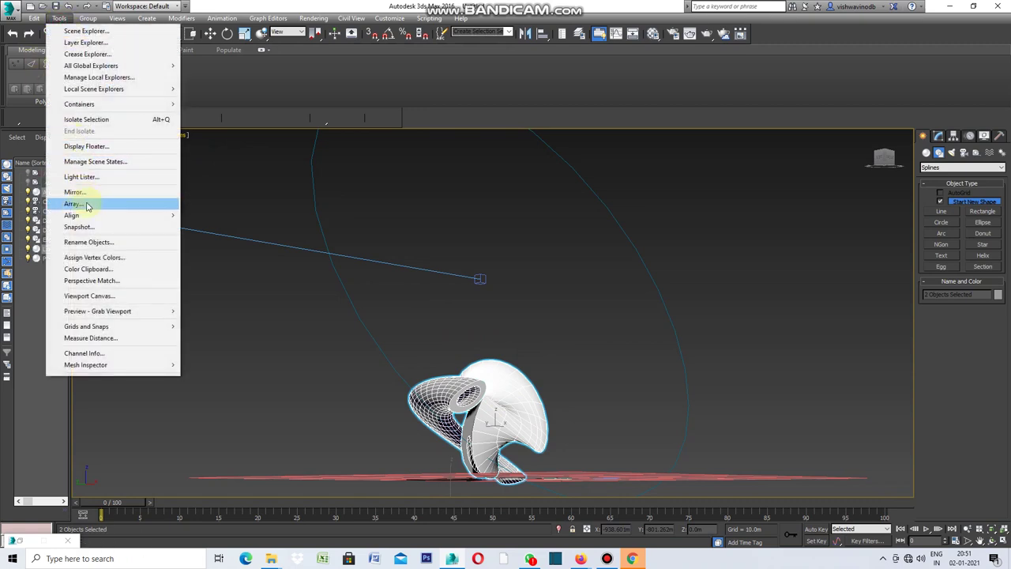
{"action": "mouse_move", "coordinate": [72, 214]}
{"action": "left_click", "coordinate": [232, 241]}
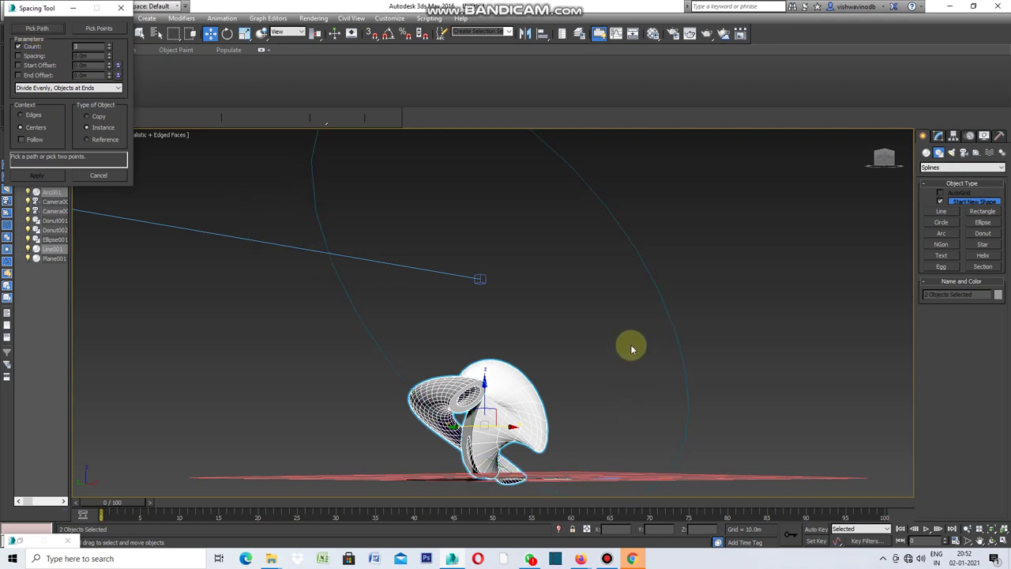
Start picking the ring path for the Spacing Tool with Pick Path.
{"action": "left_click", "coordinate": [37, 32]}
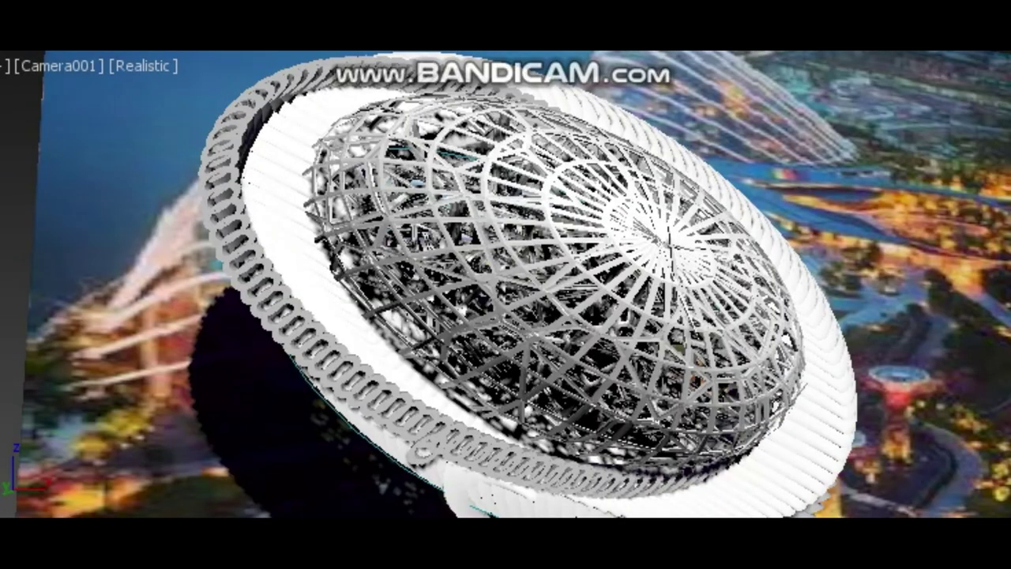
Change the active camera viewport's display style from Realistic to Shaded.
{"action": "left_click", "coordinate": [142, 66]}
{"action": "left_click", "coordinate": [125, 67]}
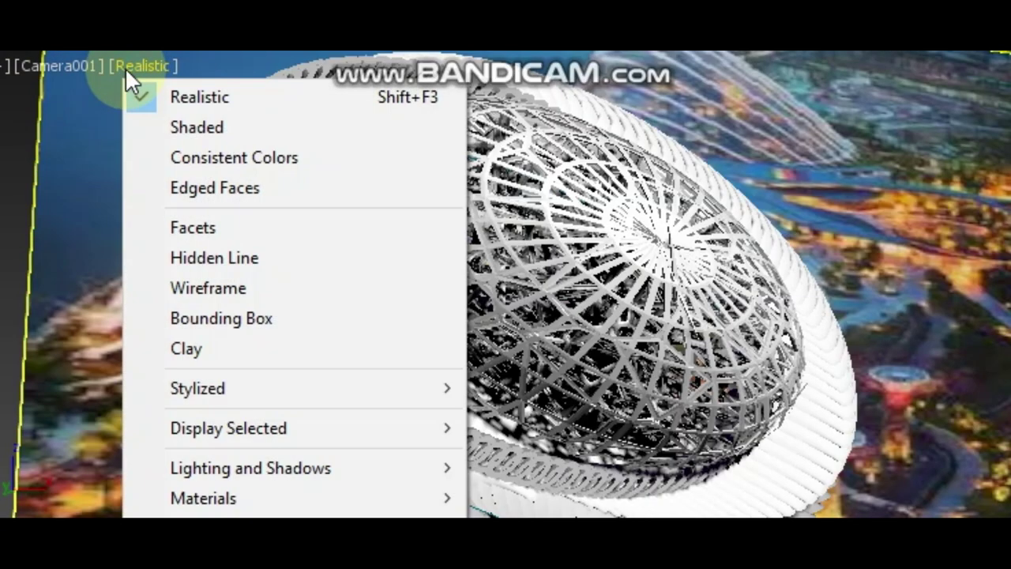
{"action": "left_click", "coordinate": [192, 126]}
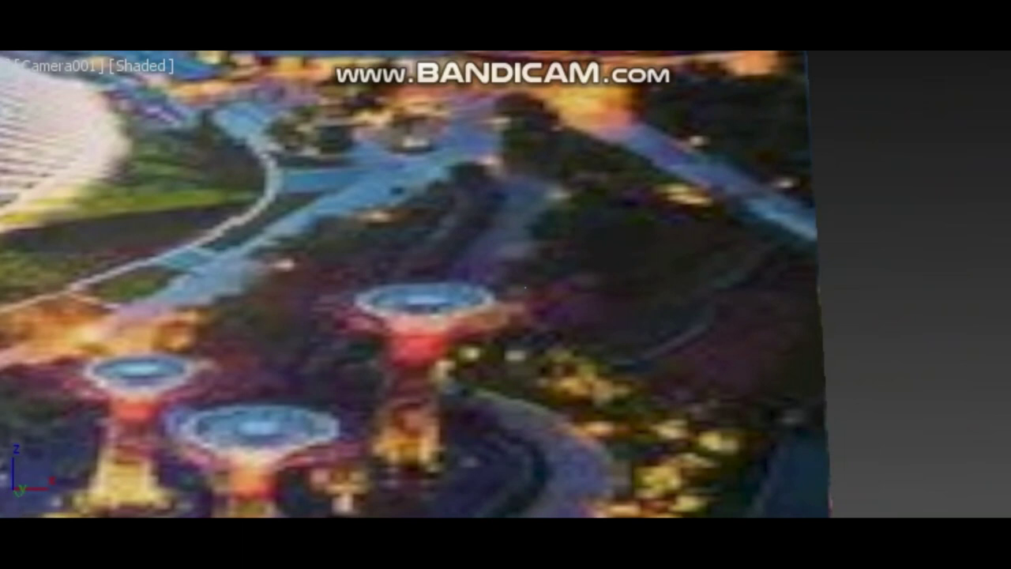
Select the gardens backdrop photo plane in the Camera001 viewport.
{"action": "left_click", "coordinate": [526, 286]}
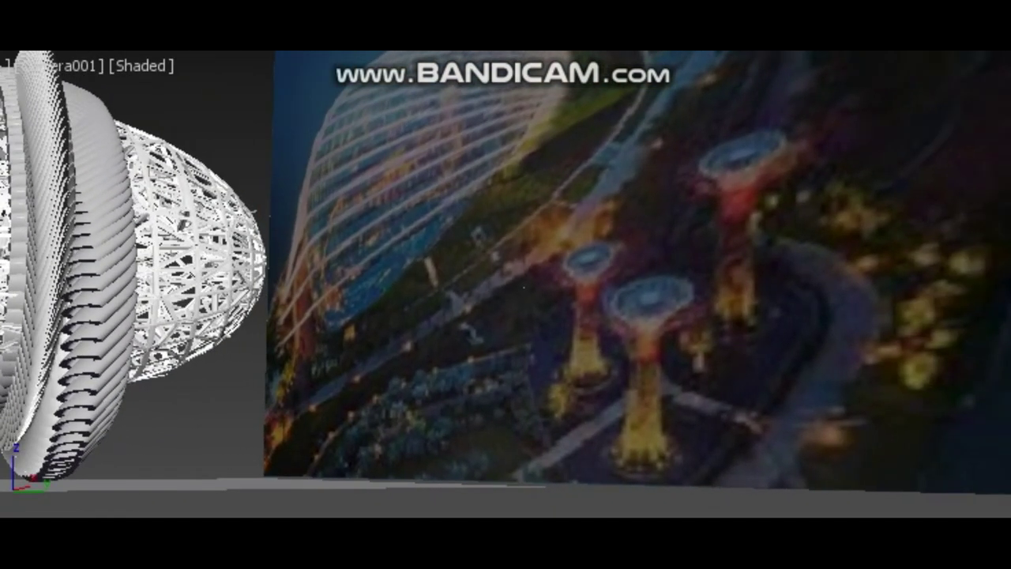
{"action": "left_click", "coordinate": [523, 287]}
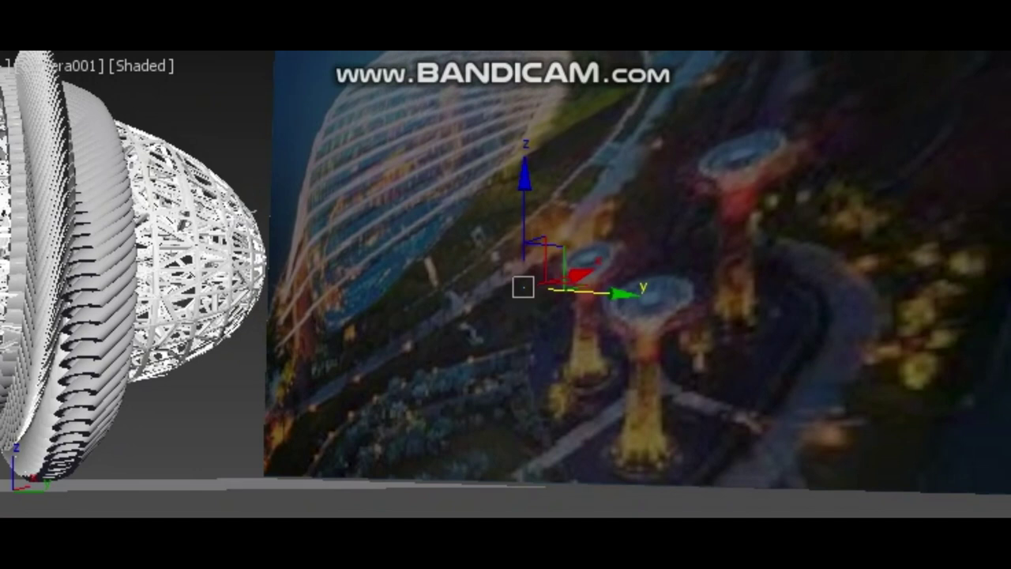